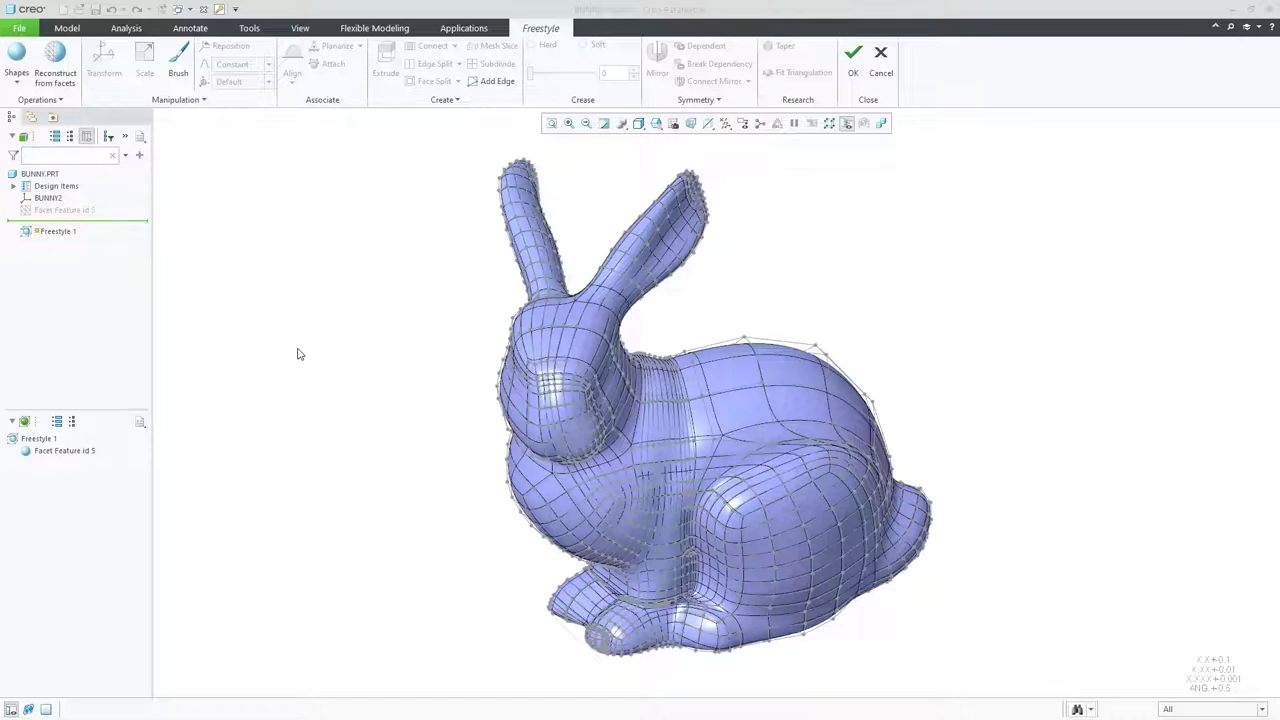
- Orbit the bunny, then briefly open and close the brush sculpting tools
mouse_move(297, 352)
middle_mouse_down()
mouse_move(315, 352)
mouse_move(296, 352)
middle_mouse_up()
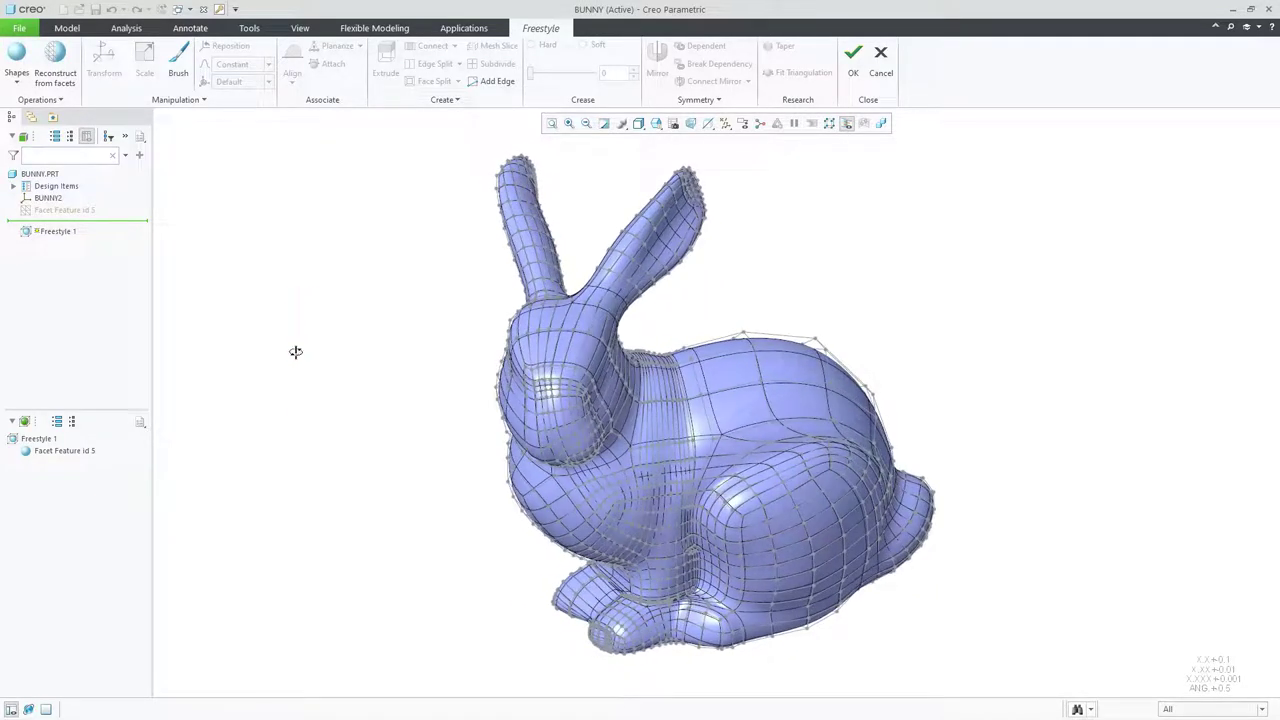
left_click(177, 70)
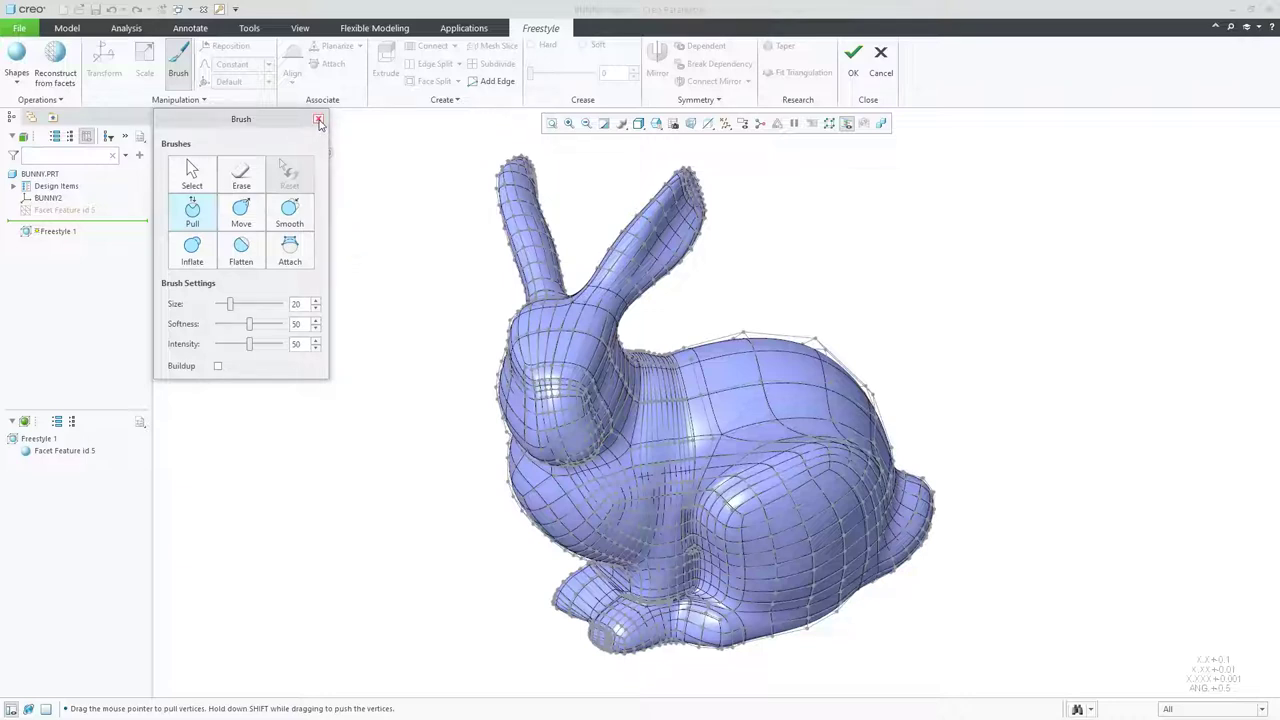
left_click(318, 121)
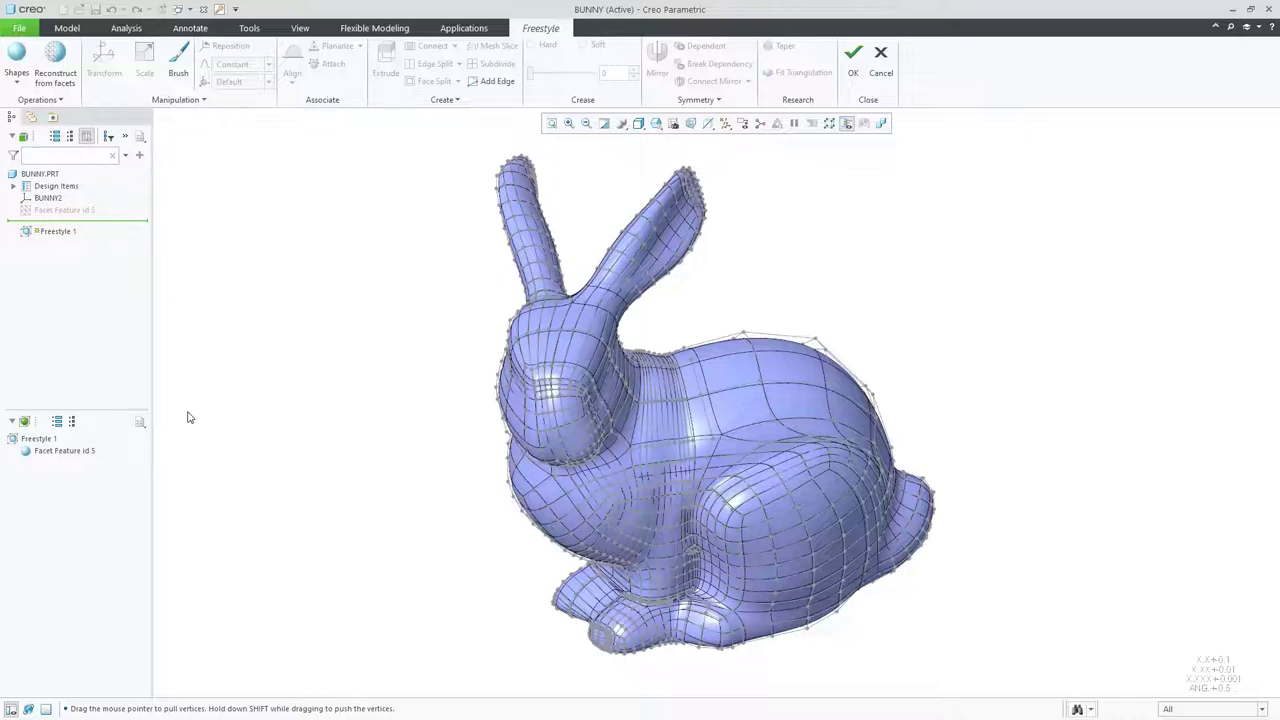
- Show Facet Feature id 5 at a finer resolution level and bring up the Brush tools
left_click(86, 452)
right_click(86, 456)
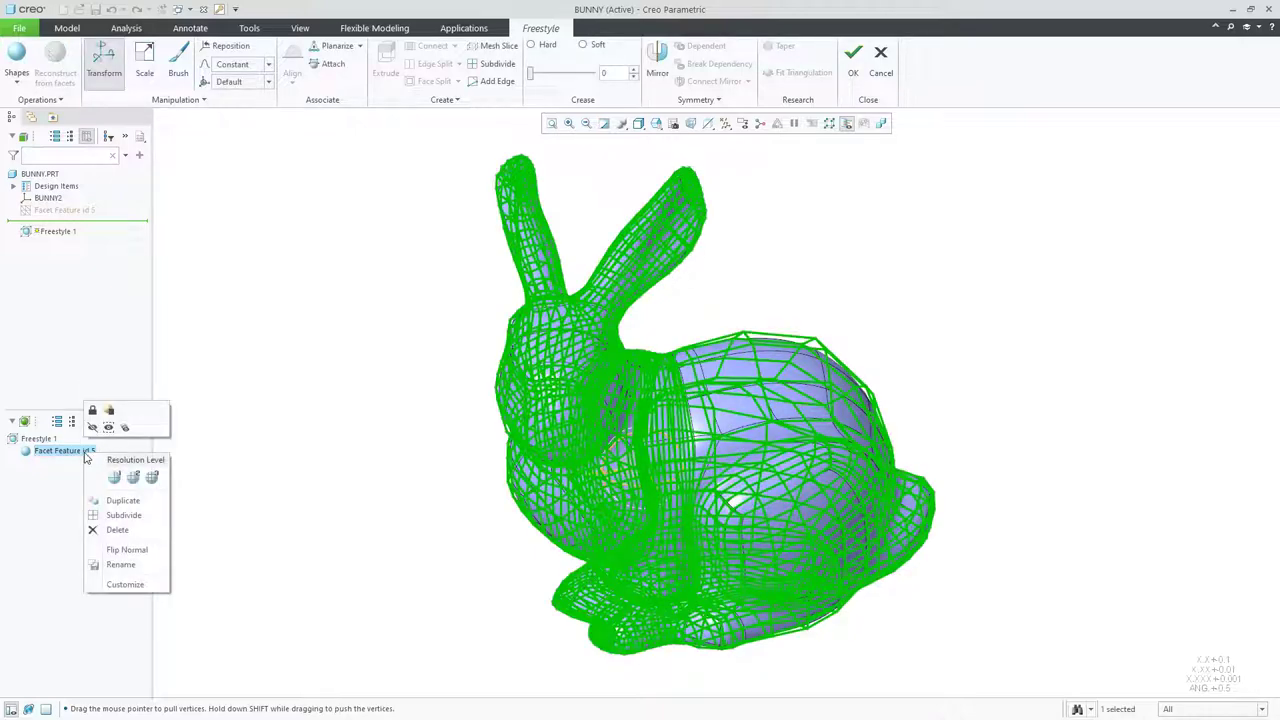
left_click(113, 477)
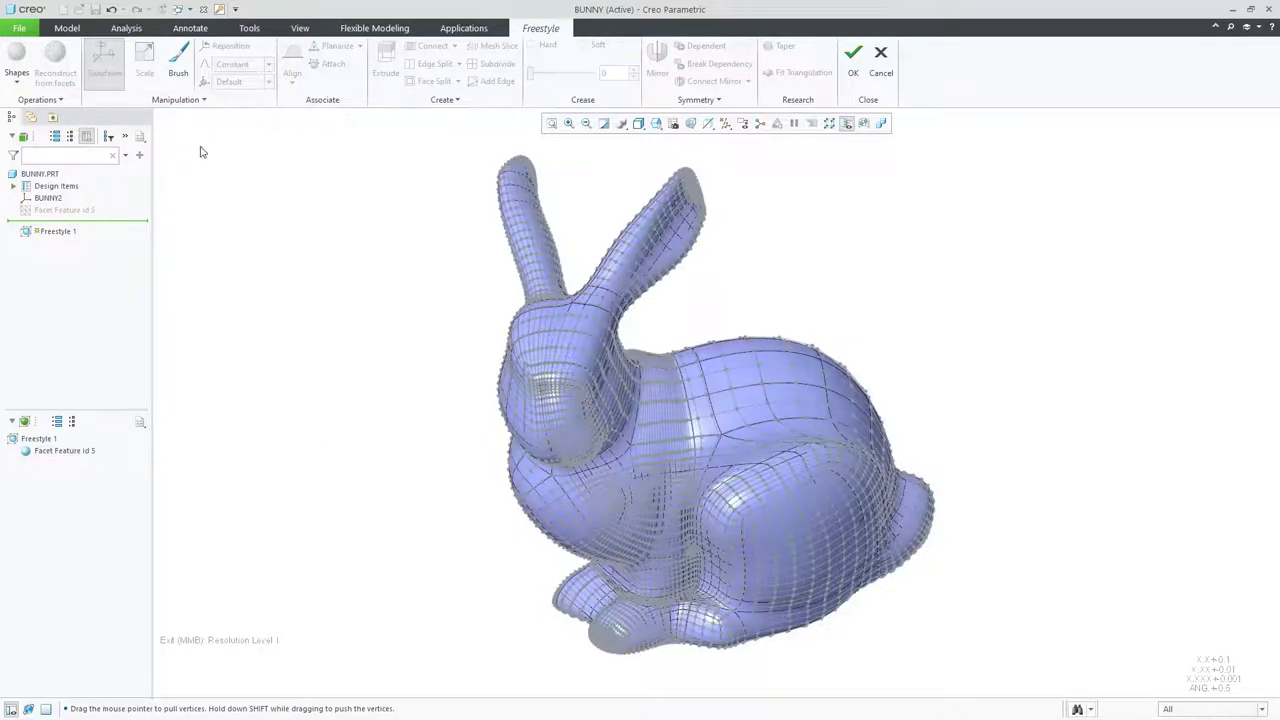
left_click(179, 62)
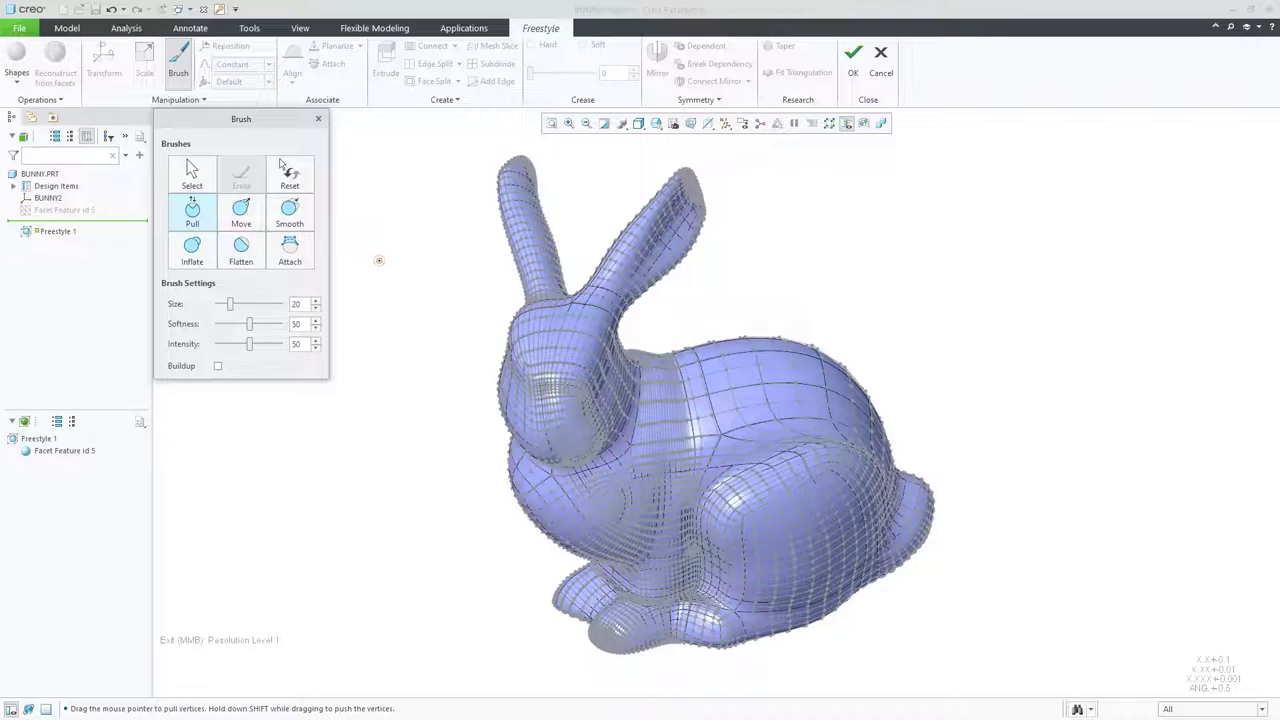
- Set the pull brush to size 84, intensity 73 and softness 19, zooming in on the hind leg
left_click_drag(230, 303, 278, 306)
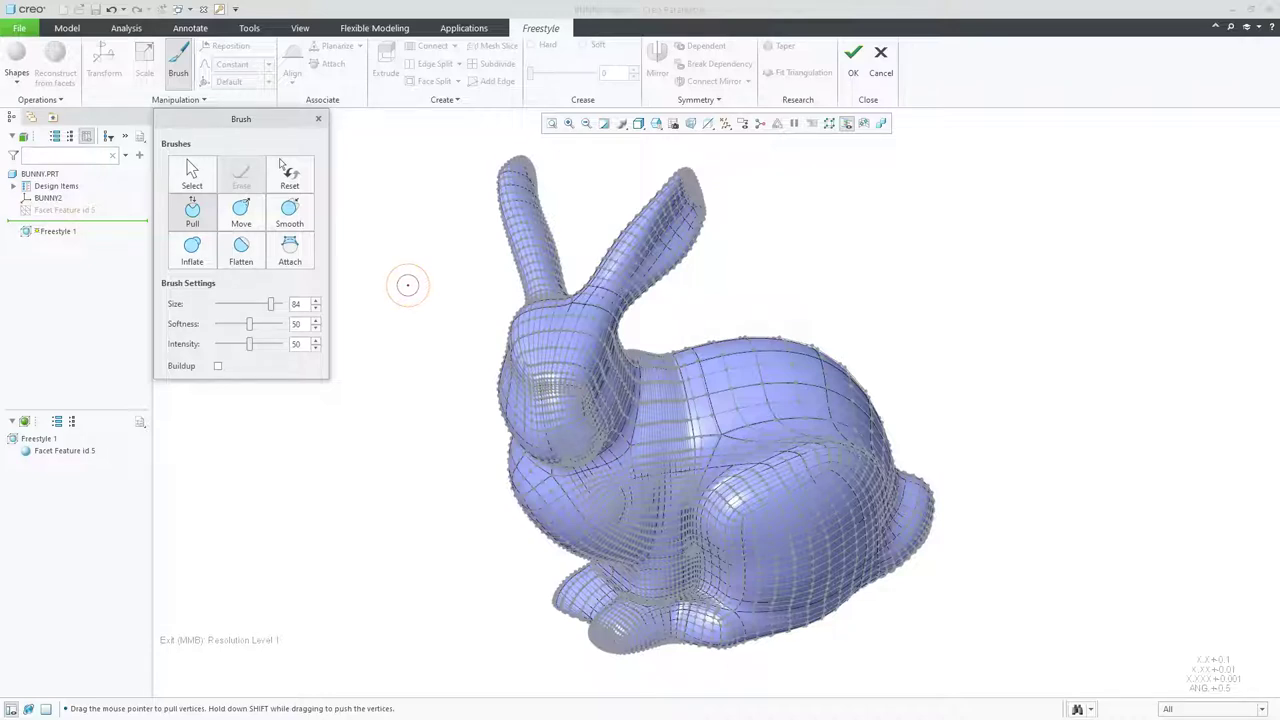
left_click_drag(250, 345, 267, 344)
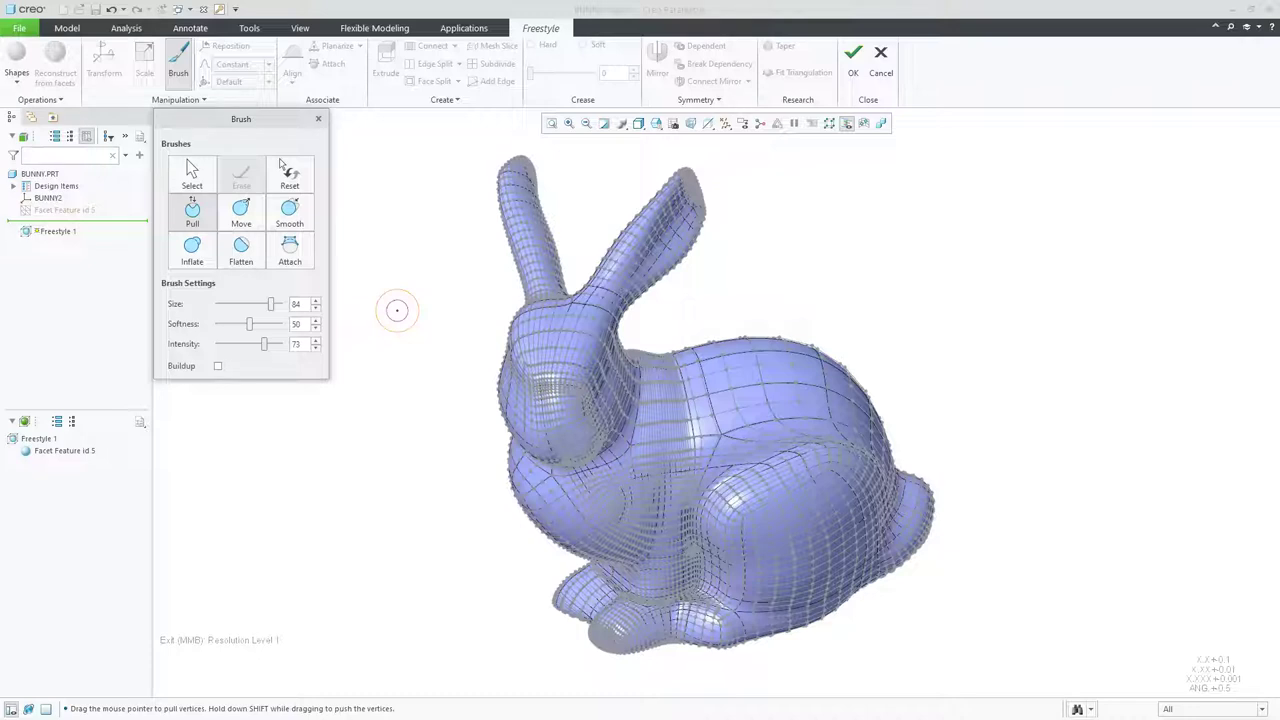
left_click_drag(249, 324, 229, 330)
scroll(868, 567, "up", 2)
scroll(868, 567, "up", 1)
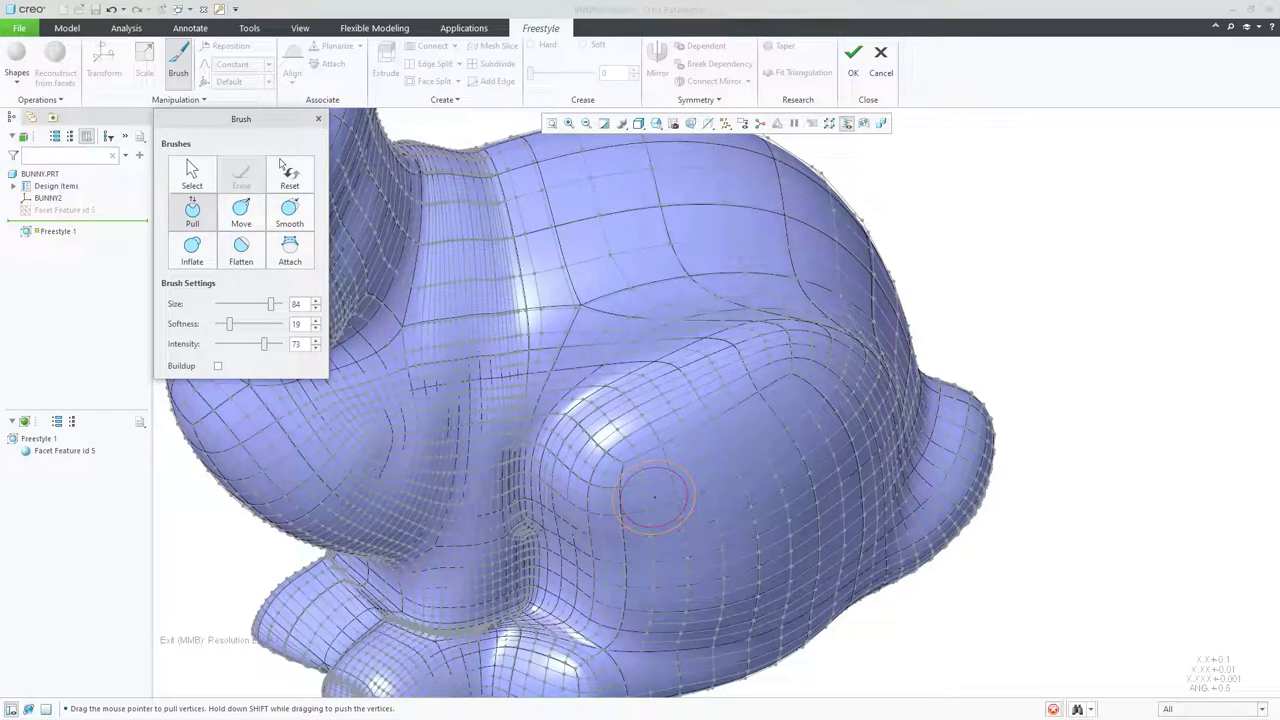
- Pull two raised bulges out of the bunny's hind leg, then bring the ears into view
left_click(653, 497)
mouse_move(648, 495)
left_mouse_down()
mouse_move(707, 478)
mouse_move(800, 405)
left_mouse_up()
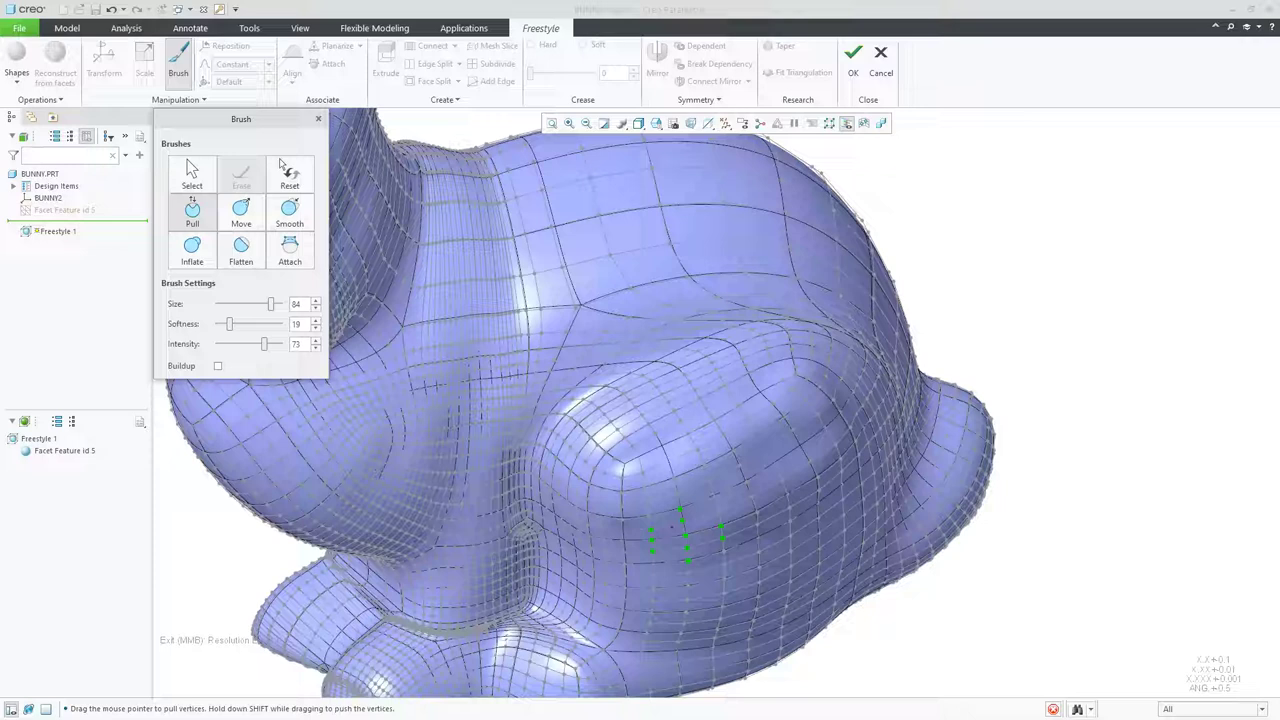
left_click(690, 515)
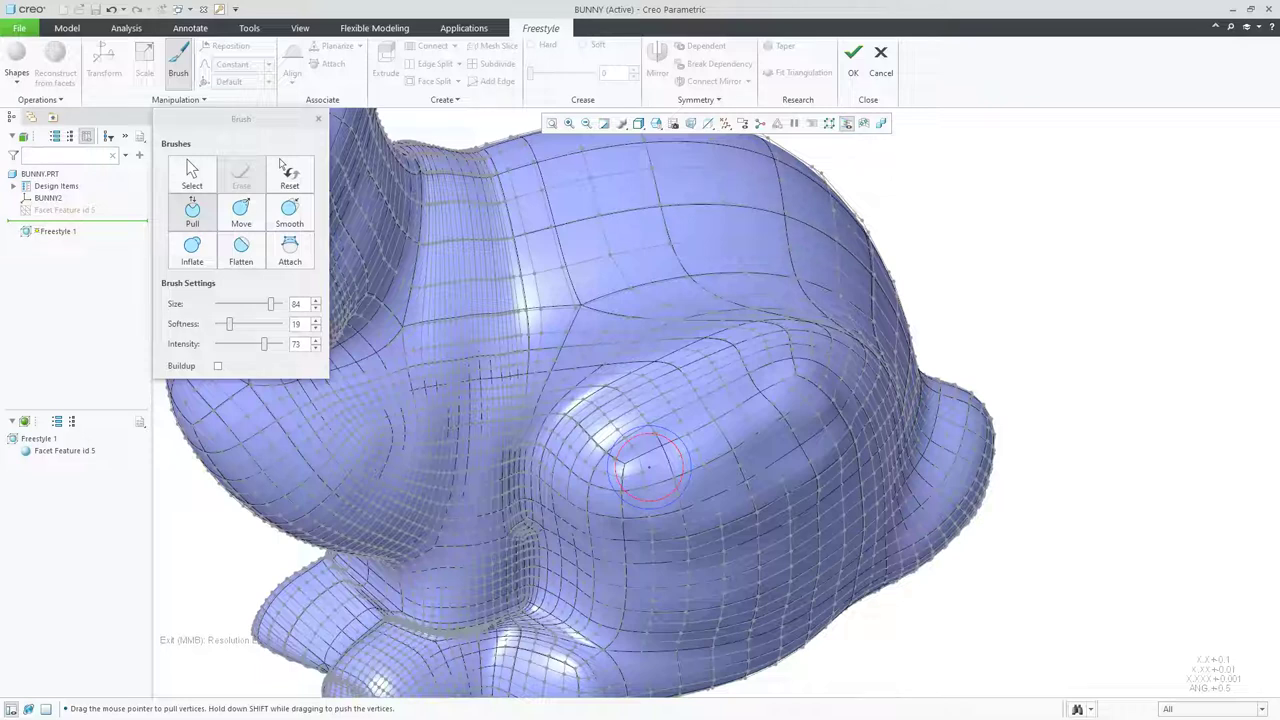
left_click_drag(650, 462, 790, 390)
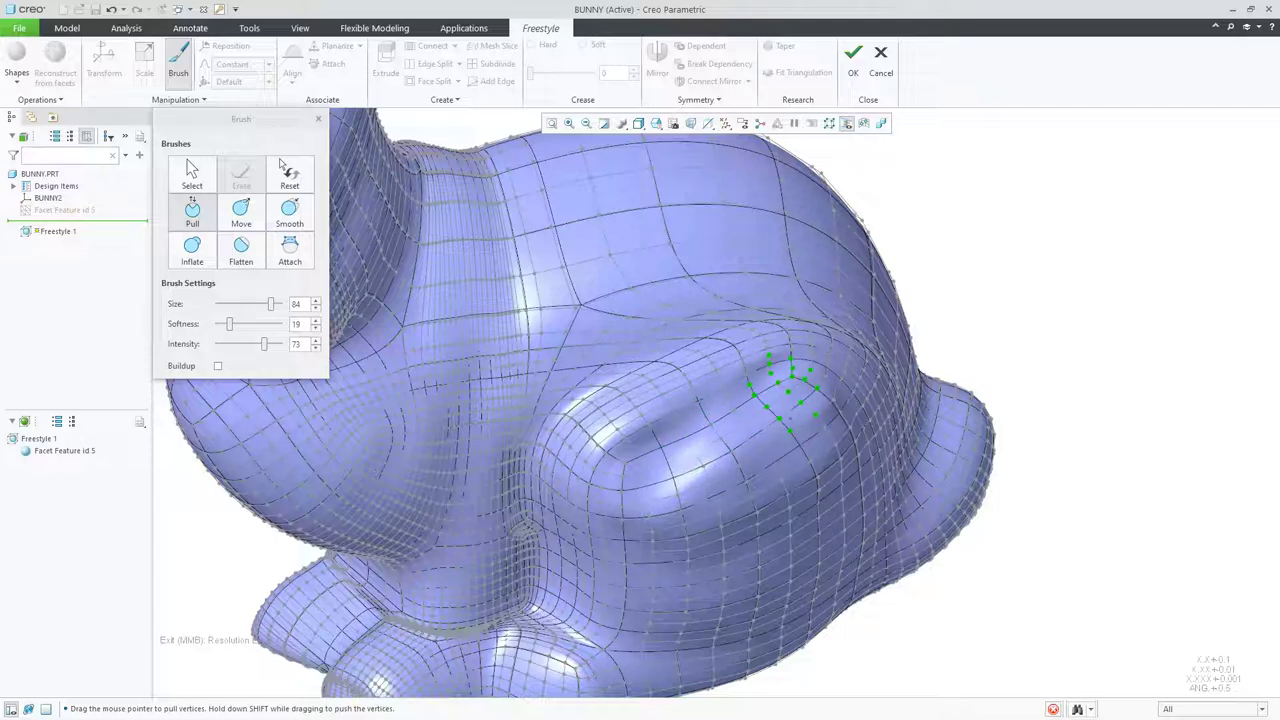
scroll(770, 370, "down", 3)
scroll(700, 300, "down", 3)
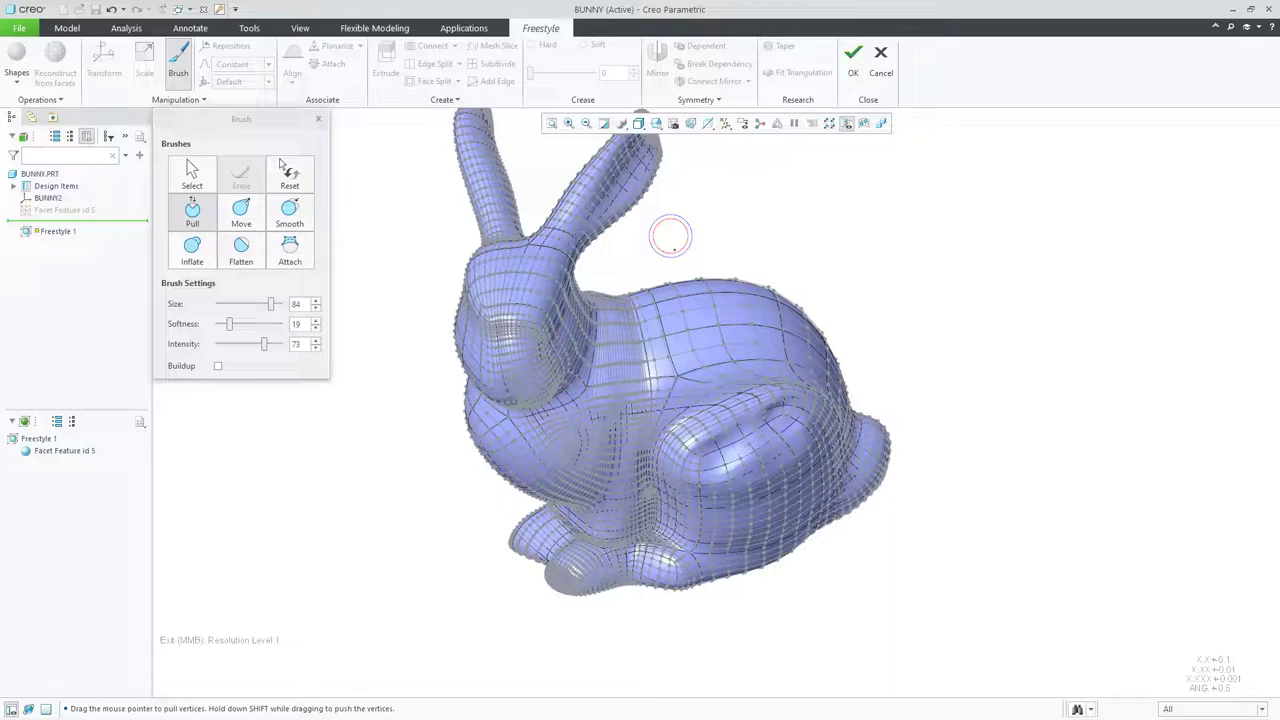
middle_click_drag(670, 236, 757, 434, "shift")
scroll(645, 368, "up", 3)
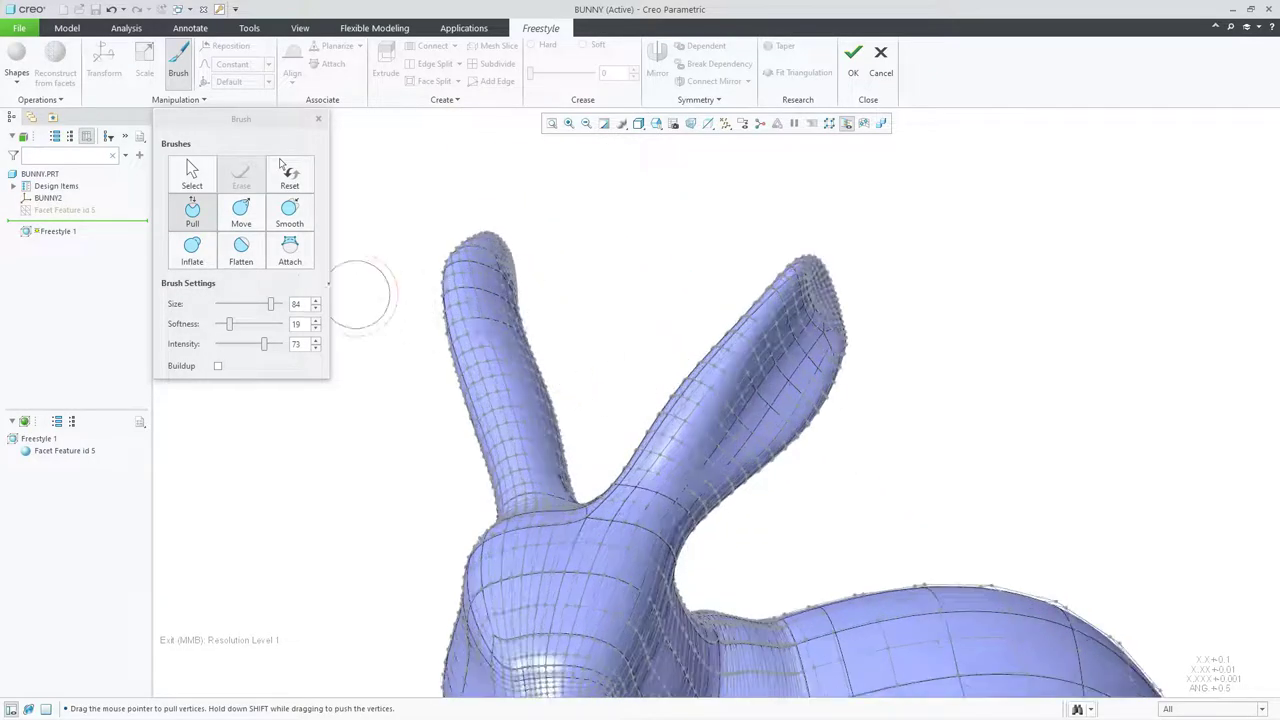
- Thicken the right ear tip with an Inflate brush stroke, then zoom out
left_click(192, 250)
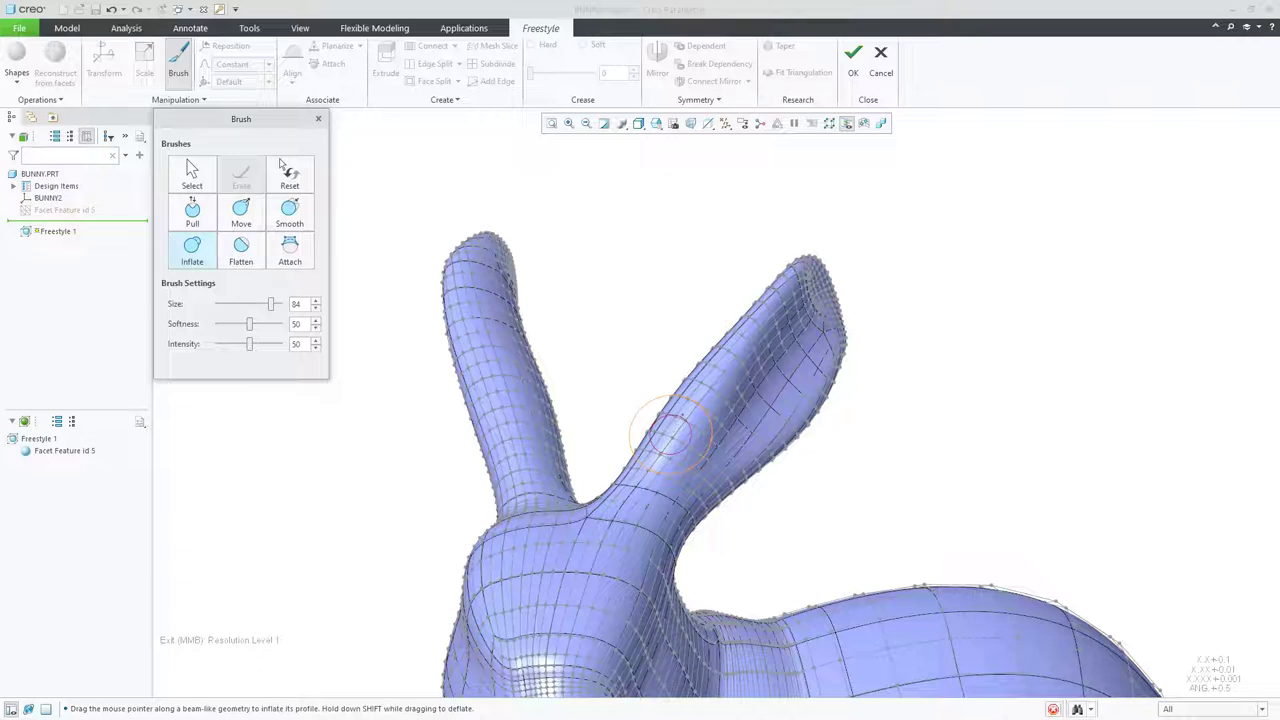
left_click_drag(670, 430, 758, 322)
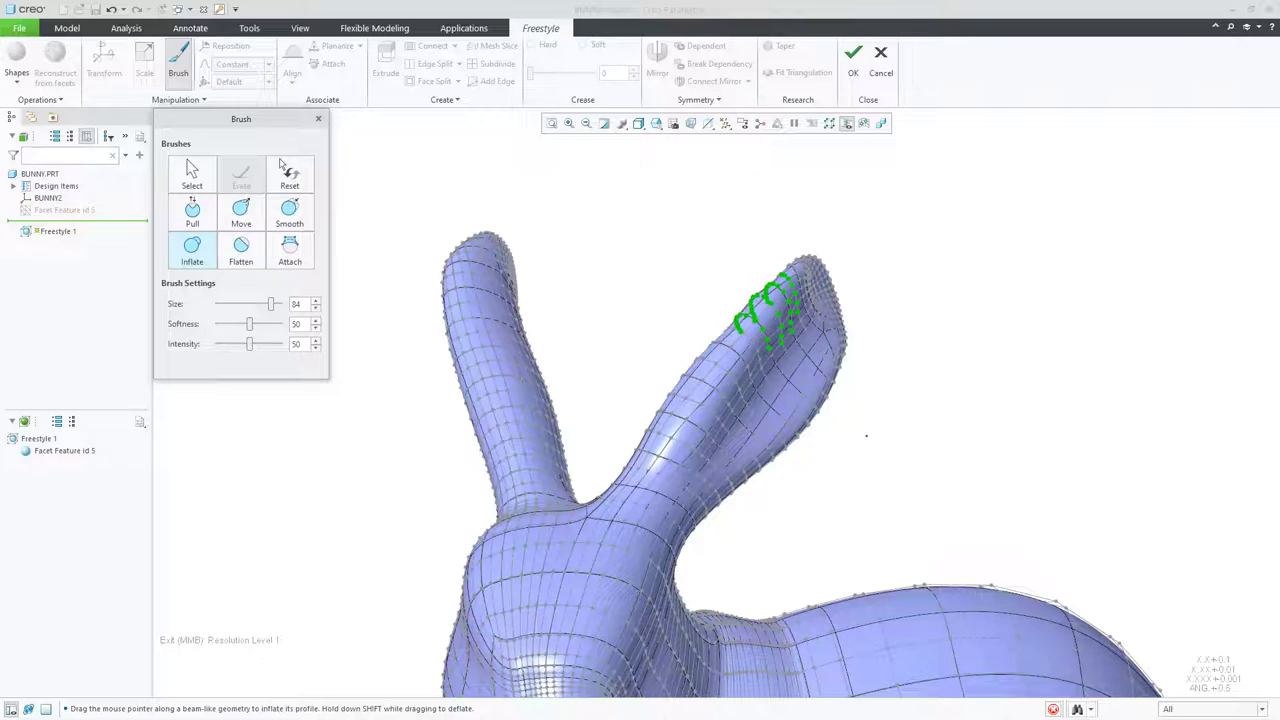
scroll(890, 455, "down", 3)
mouse_move(890, 455)
middle_mouse_down()
mouse_move(952, 472)
mouse_move(914, 338)
middle_mouse_up()
- Select a face patch on the bunny's back with the selection brush and switch to Transform
left_click(191, 172)
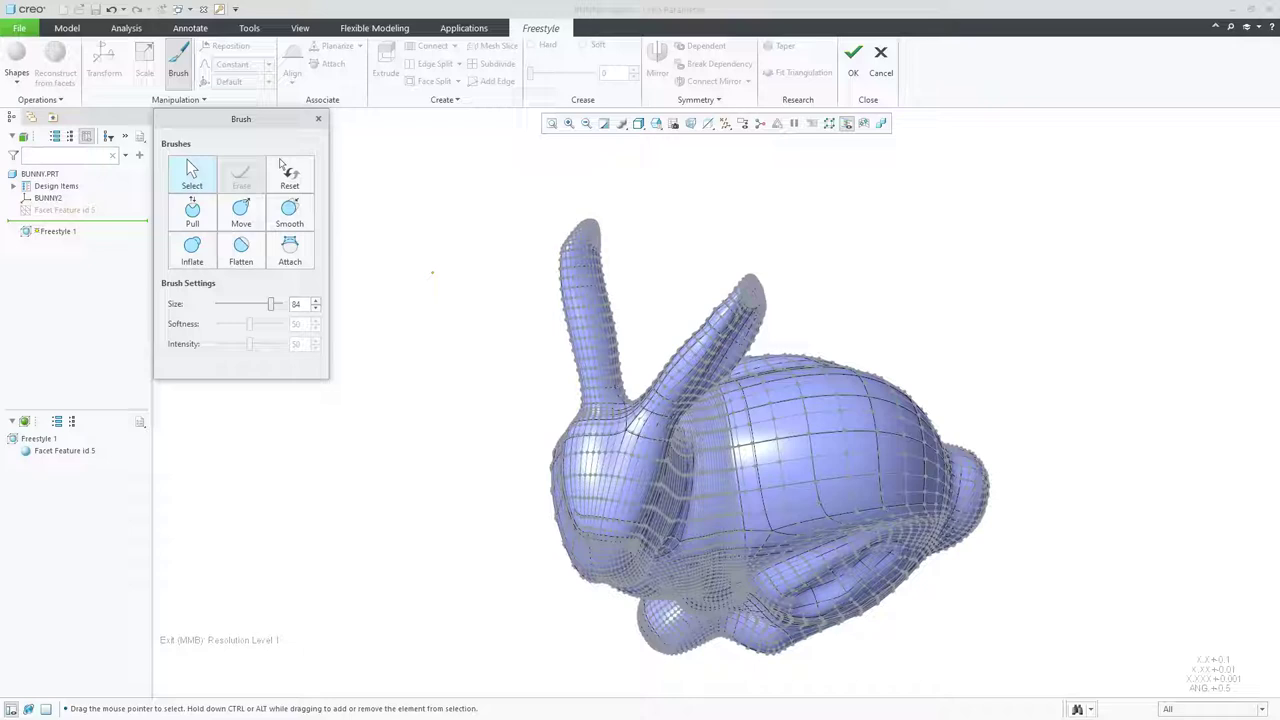
mouse_move(765, 412)
left_mouse_down()
mouse_move(782, 450)
mouse_move(892, 440)
mouse_move(886, 466)
mouse_move(874, 402)
mouse_move(845, 388)
mouse_move(785, 405)
left_mouse_up()
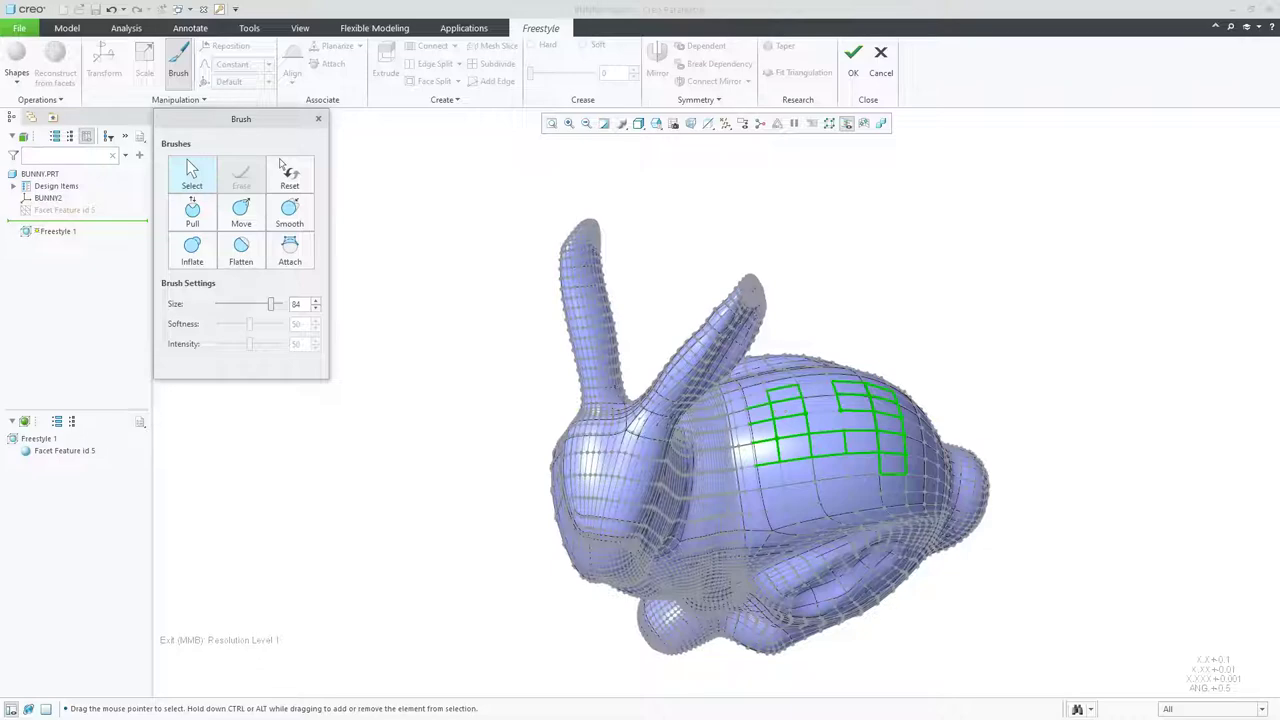
left_click(318, 119)
middle_click_drag(861, 532, 877, 488)
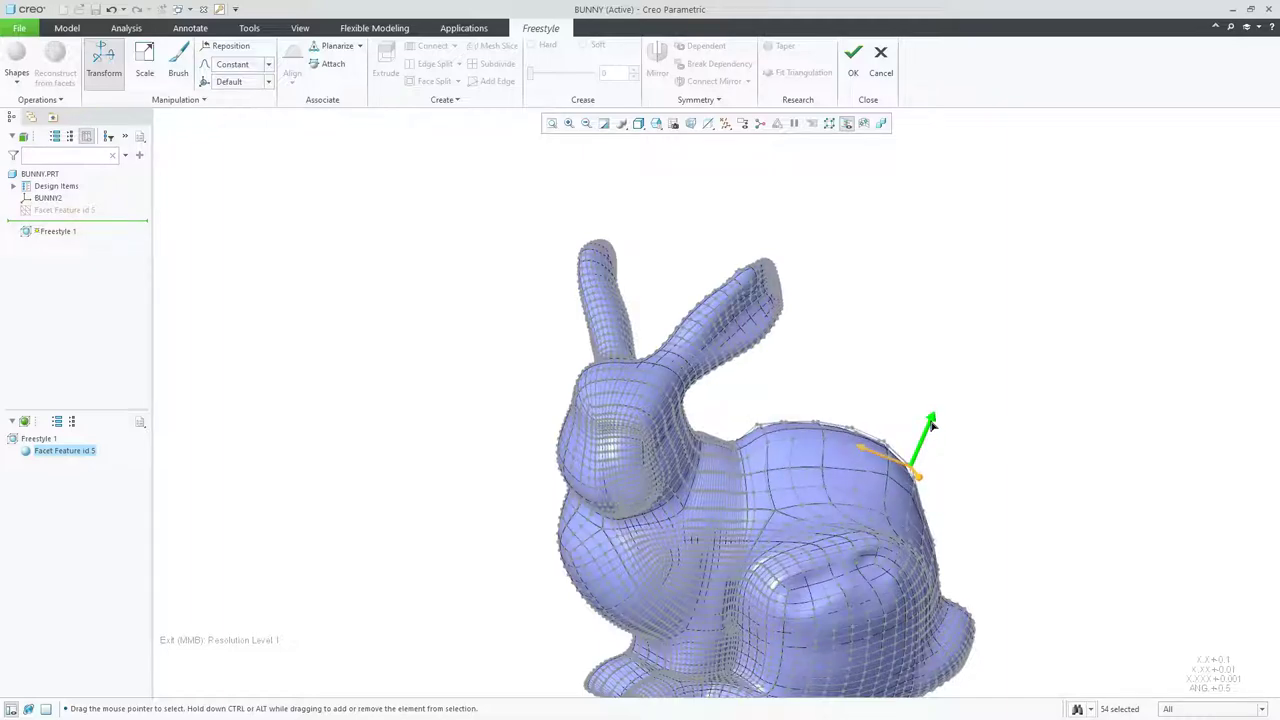
mouse_move(1017, 409)
middle_mouse_down()
mouse_move(968, 458)
mouse_move(999, 431)
middle_mouse_up()
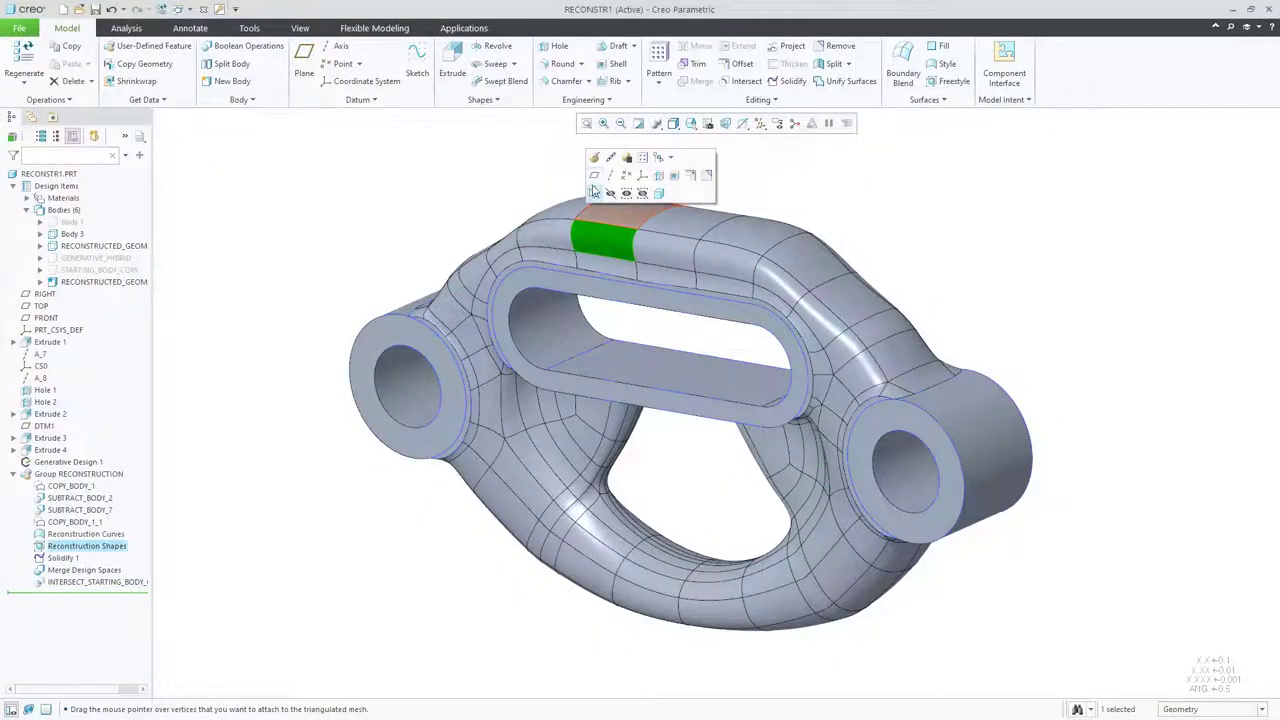
- Edit the bracket's Freestyle feature with Generative_Shape_1 selected for reshaping
left_click(594, 159)
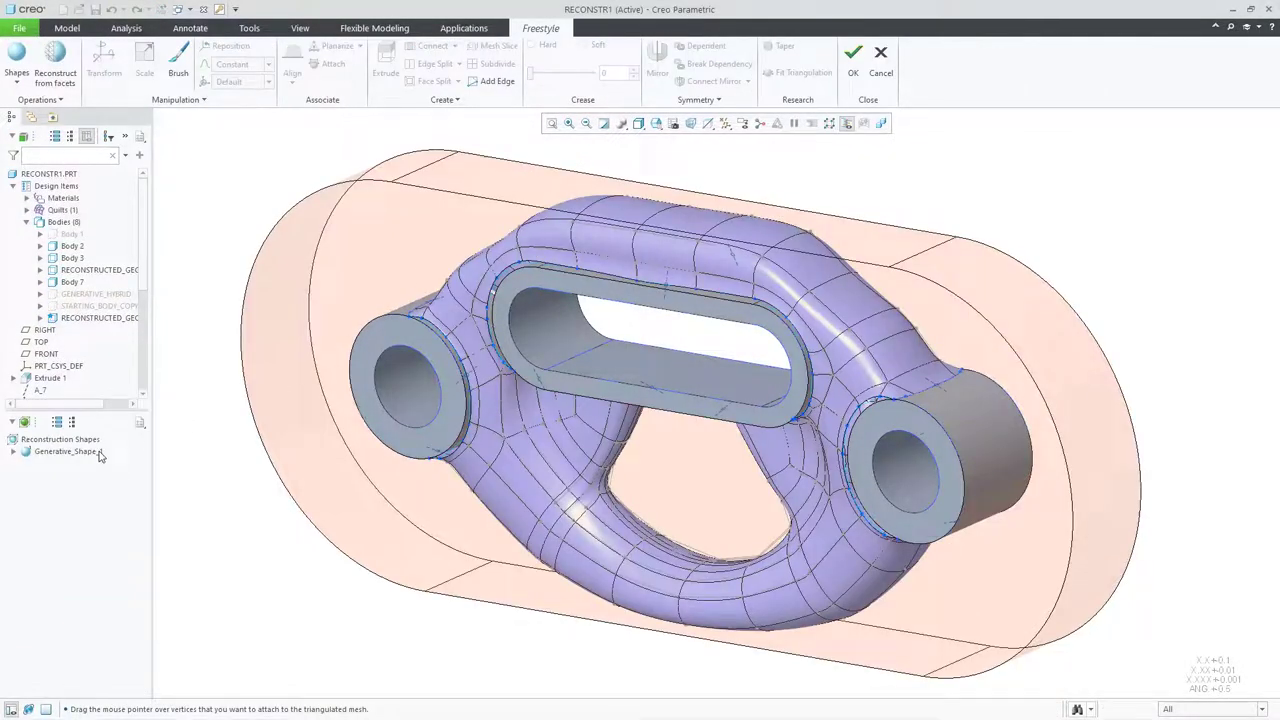
right_click(100, 456)
left_click(129, 479)
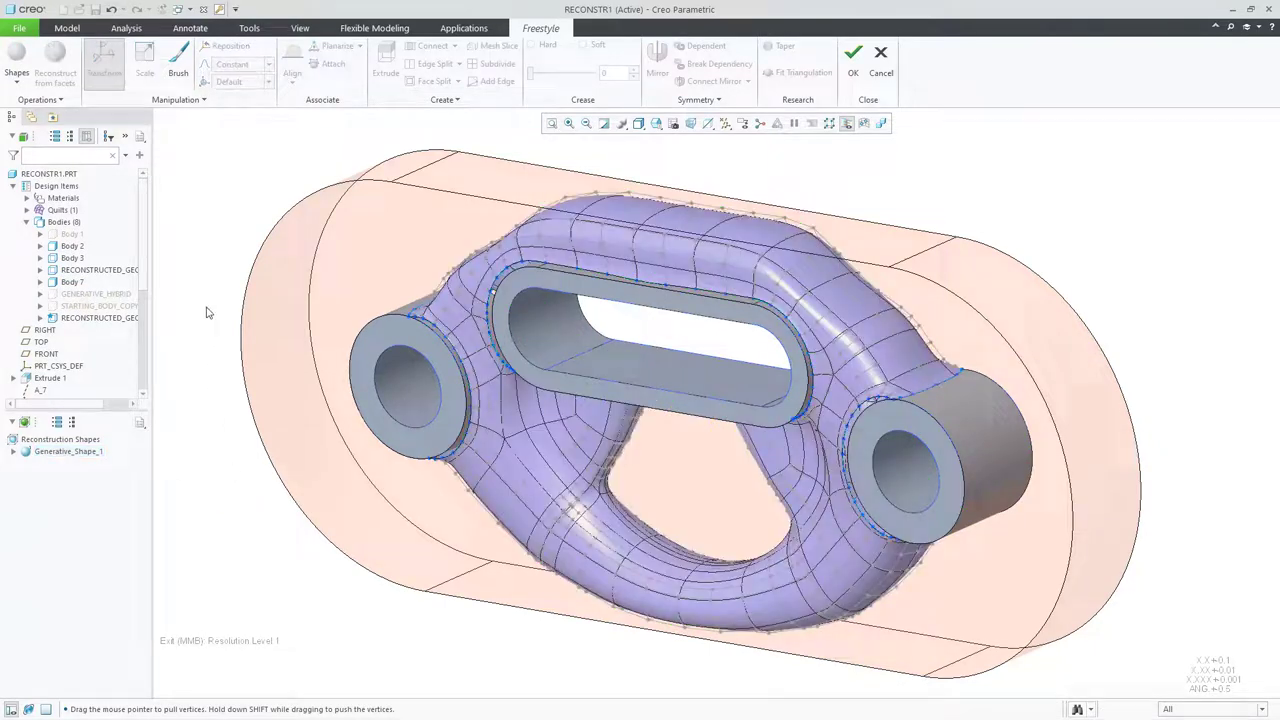
- Set up a Flatten brush at size 84 and orbit the bracket
left_click(178, 60)
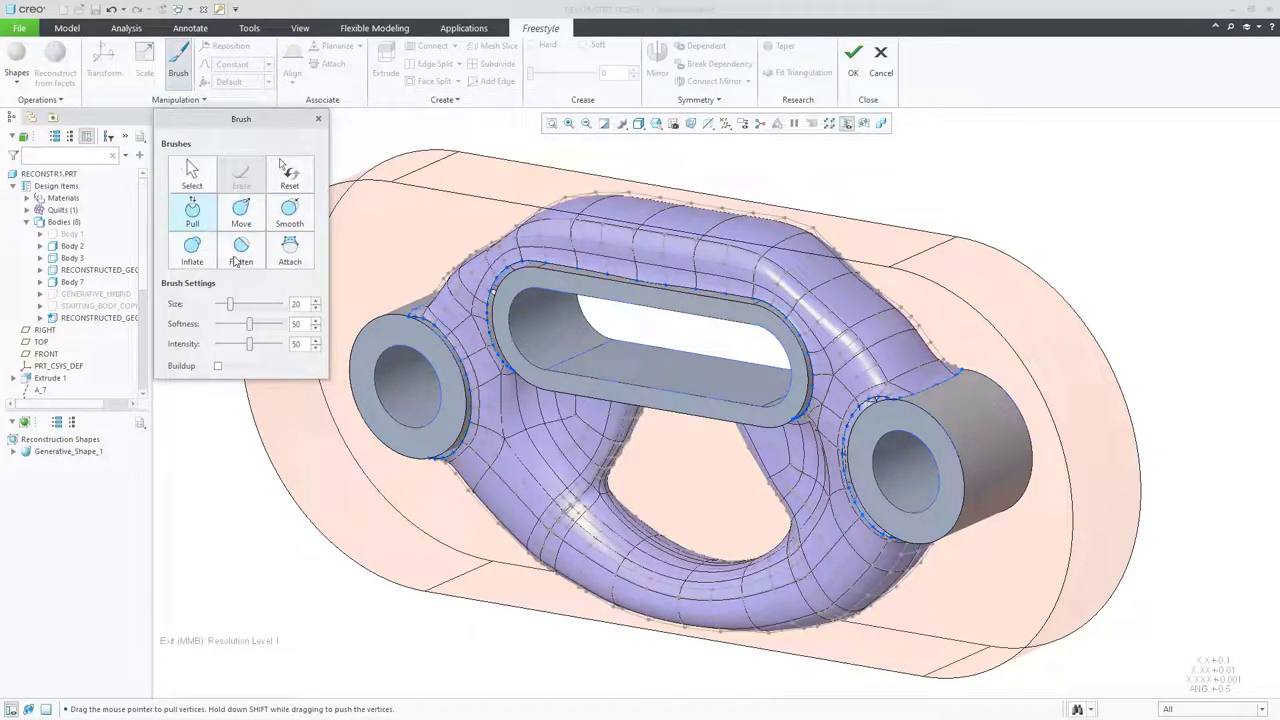
left_click(236, 260)
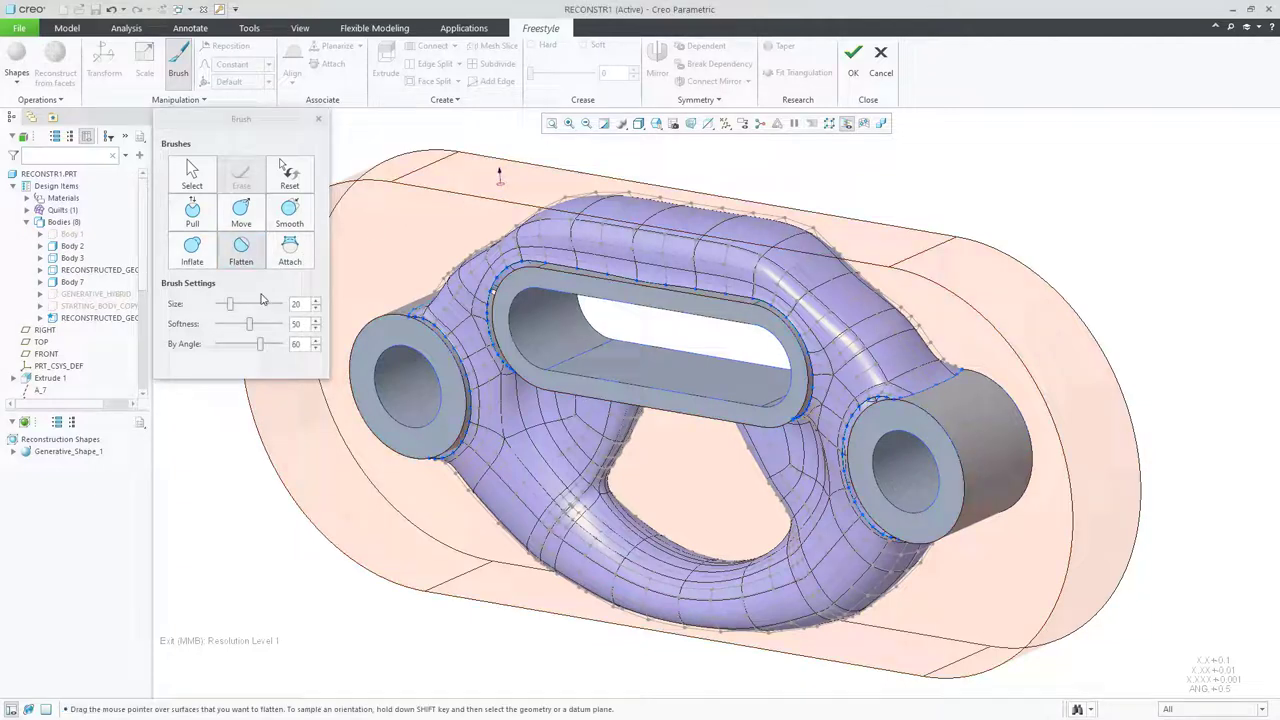
mouse_move(230, 304)
left_mouse_down()
mouse_move(272, 308)
mouse_move(272, 324)
left_mouse_up()
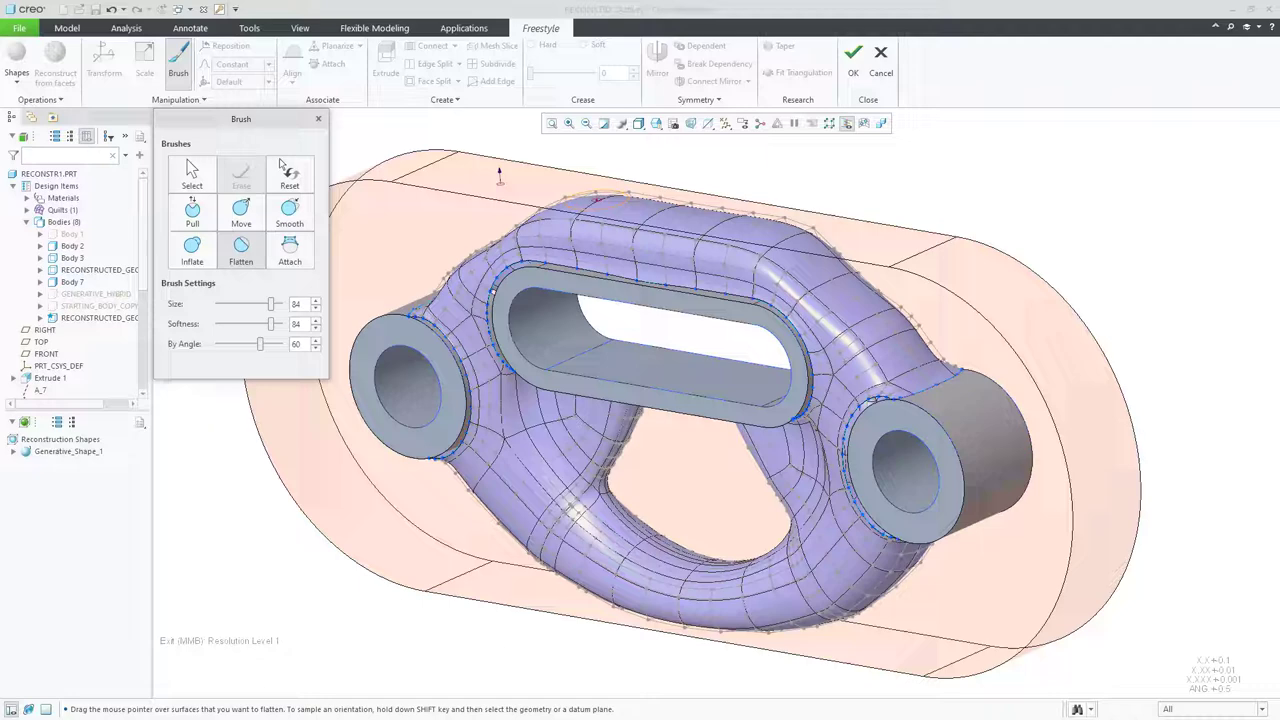
middle_click_drag(499, 176, 464, 166)
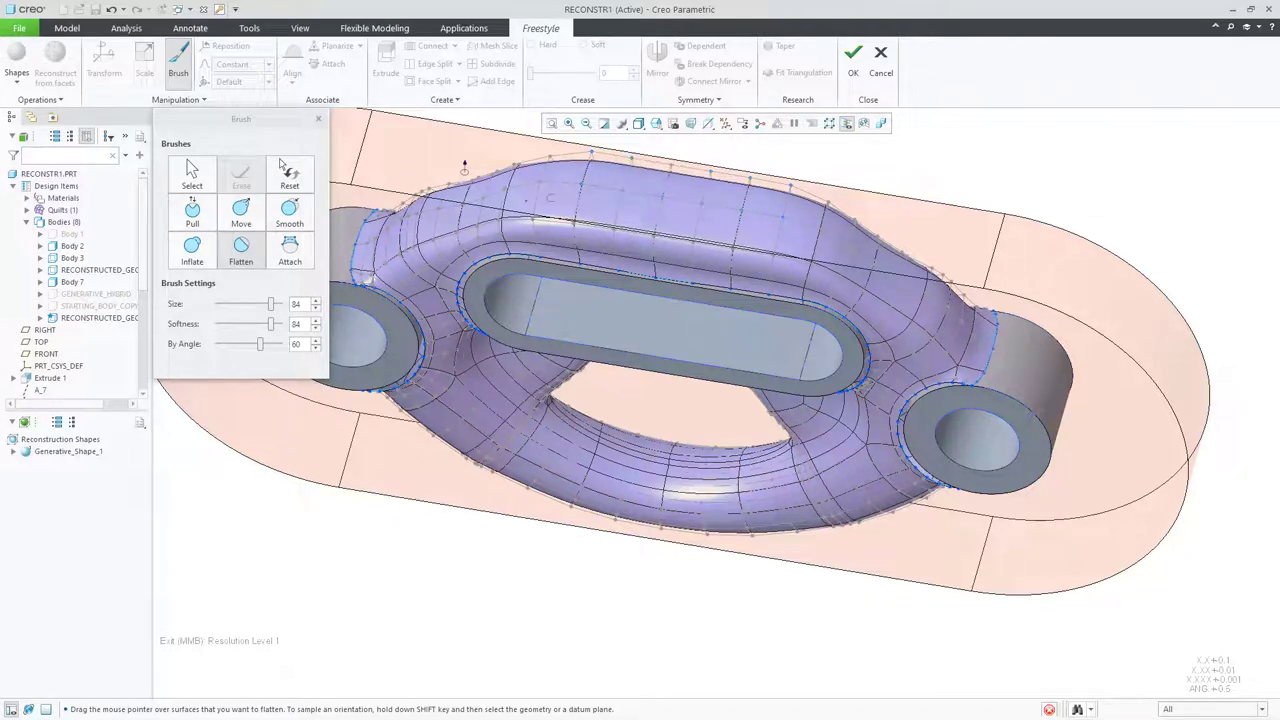
- Switch to the Attach brush targeting GENERATIVE_HYBRID and snap the top vertices onto it
left_click(290, 250)
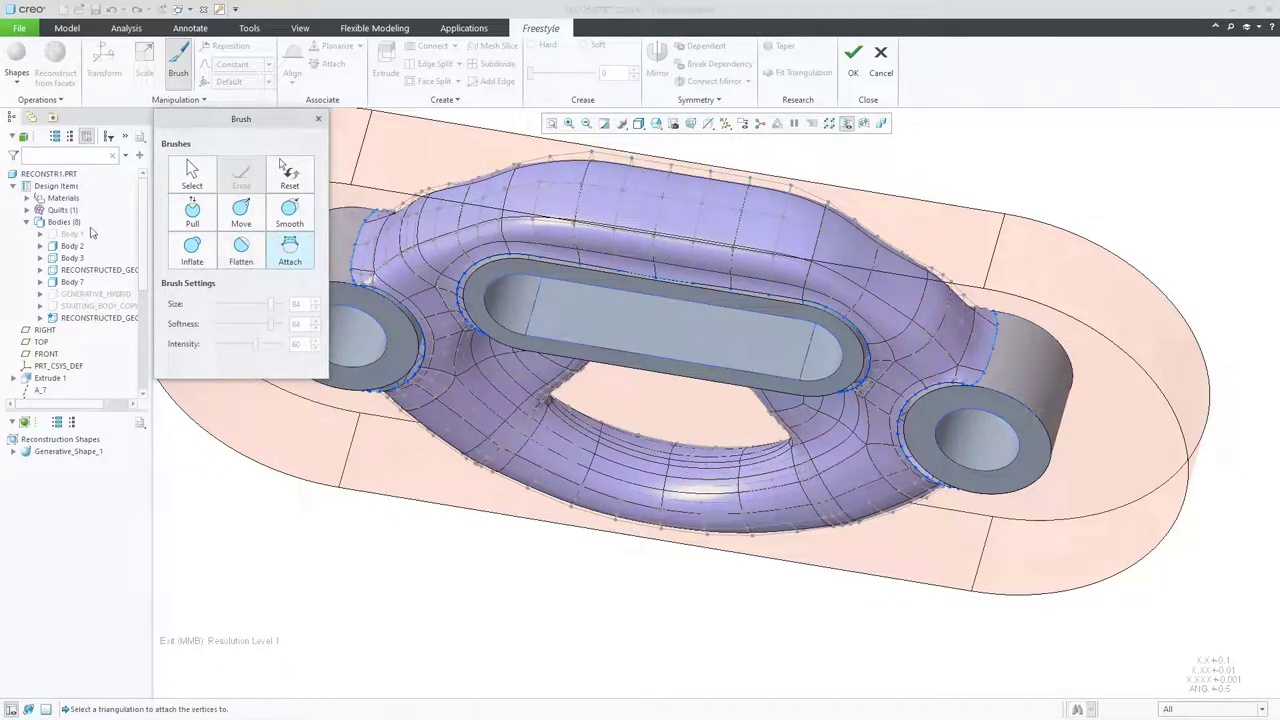
left_click(85, 294)
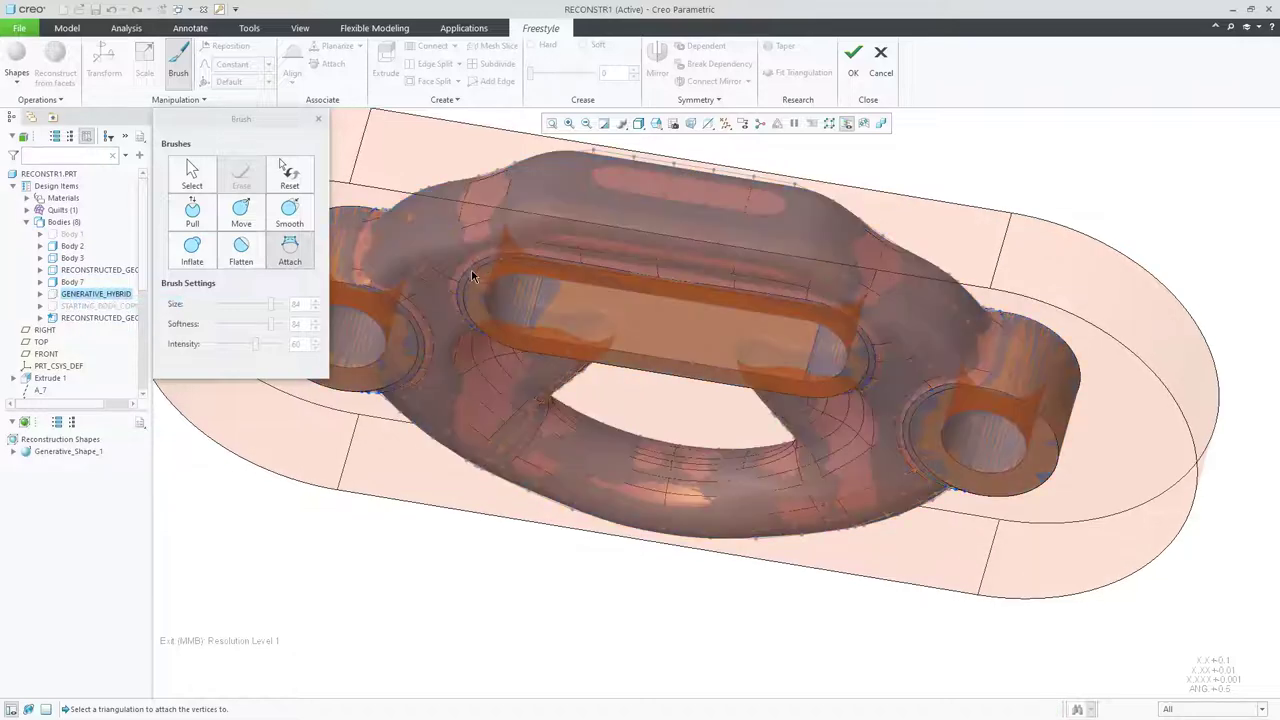
left_click(583, 200)
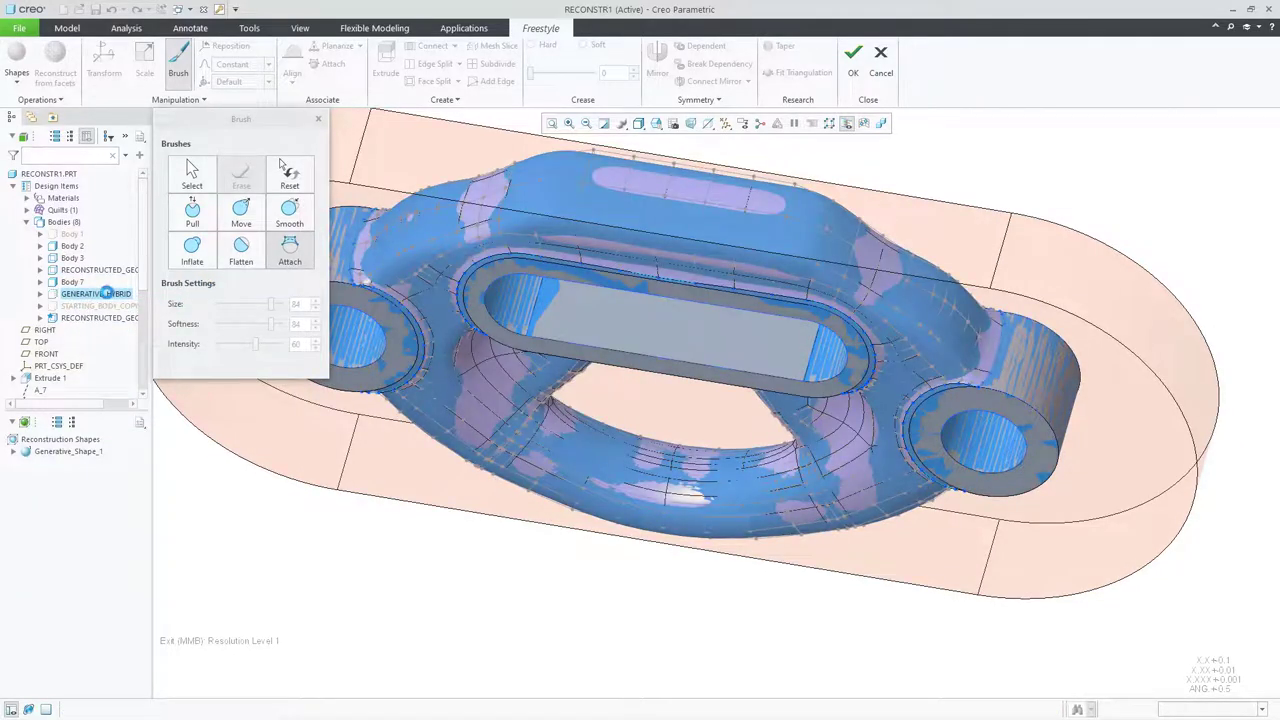
middle_click_drag(587, 300, 590, 380)
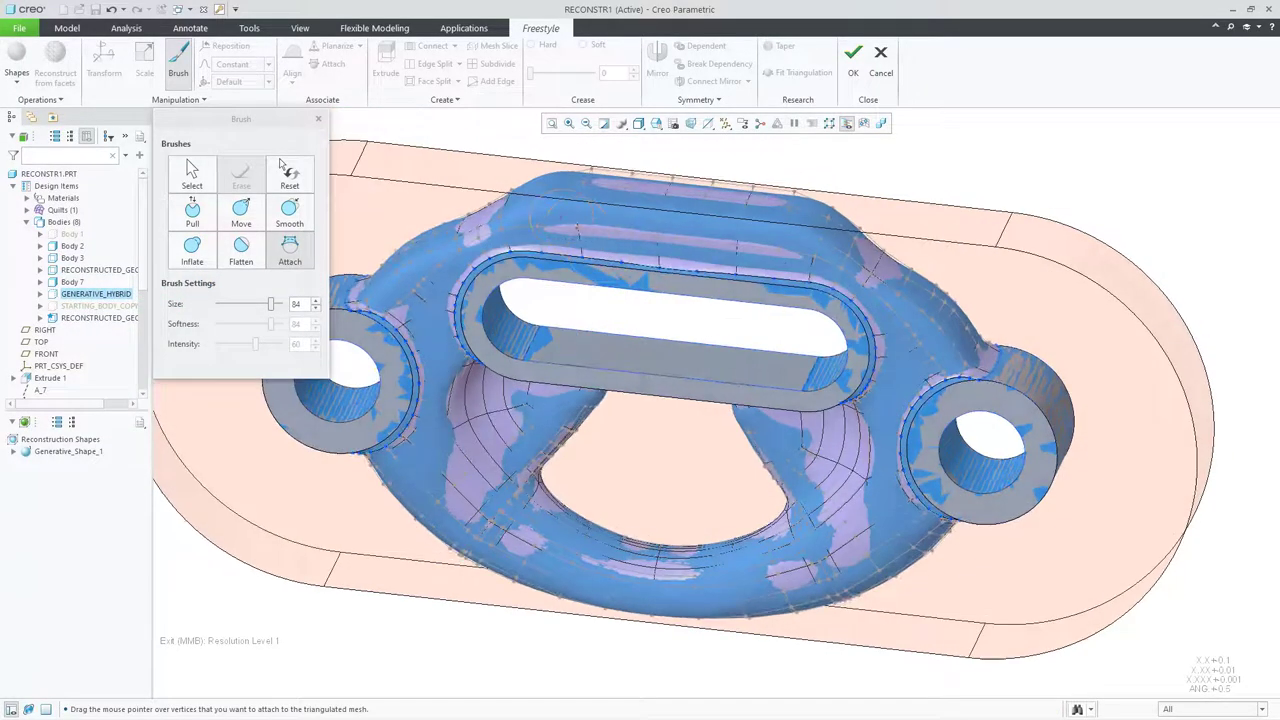
mouse_move(578, 228)
left_mouse_down()
mouse_move(578, 197)
mouse_move(737, 243)
mouse_move(787, 206)
mouse_move(590, 182)
left_mouse_up()
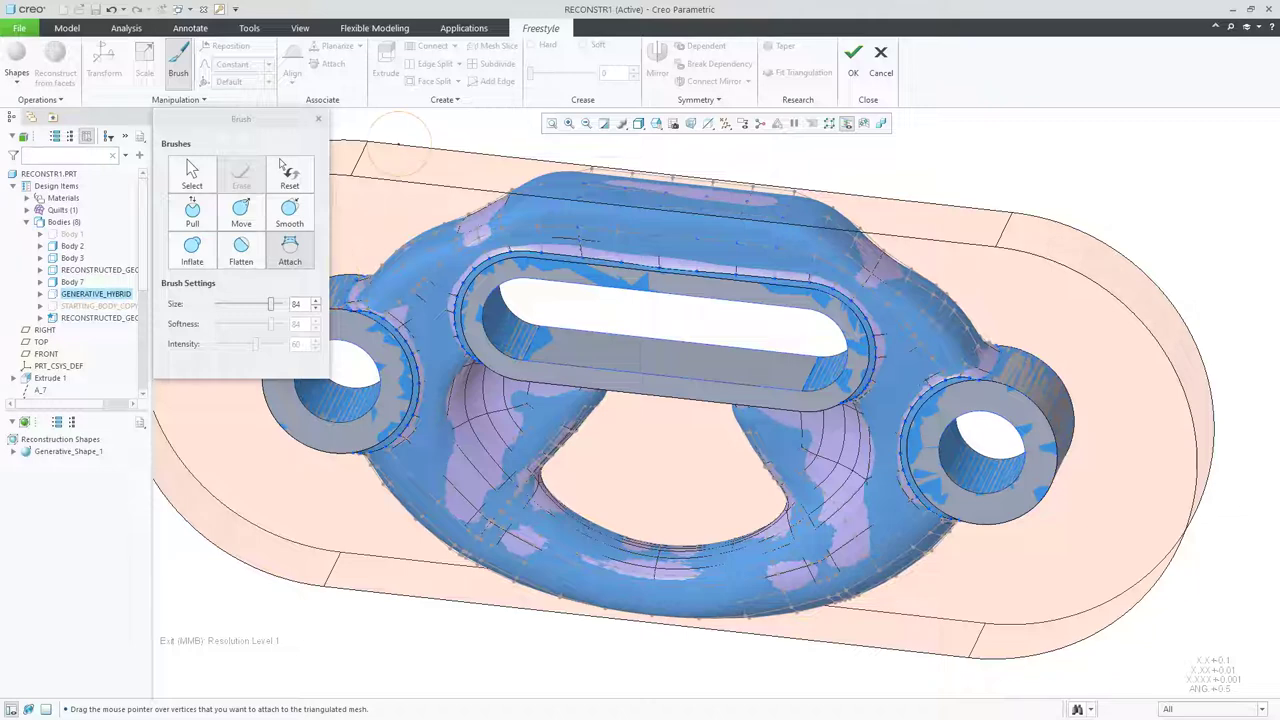
- Accept the Freestyle feature, hide GENERATIVE_HYBRID, and orbit to view the bracket's slot wall
left_click(853, 70)
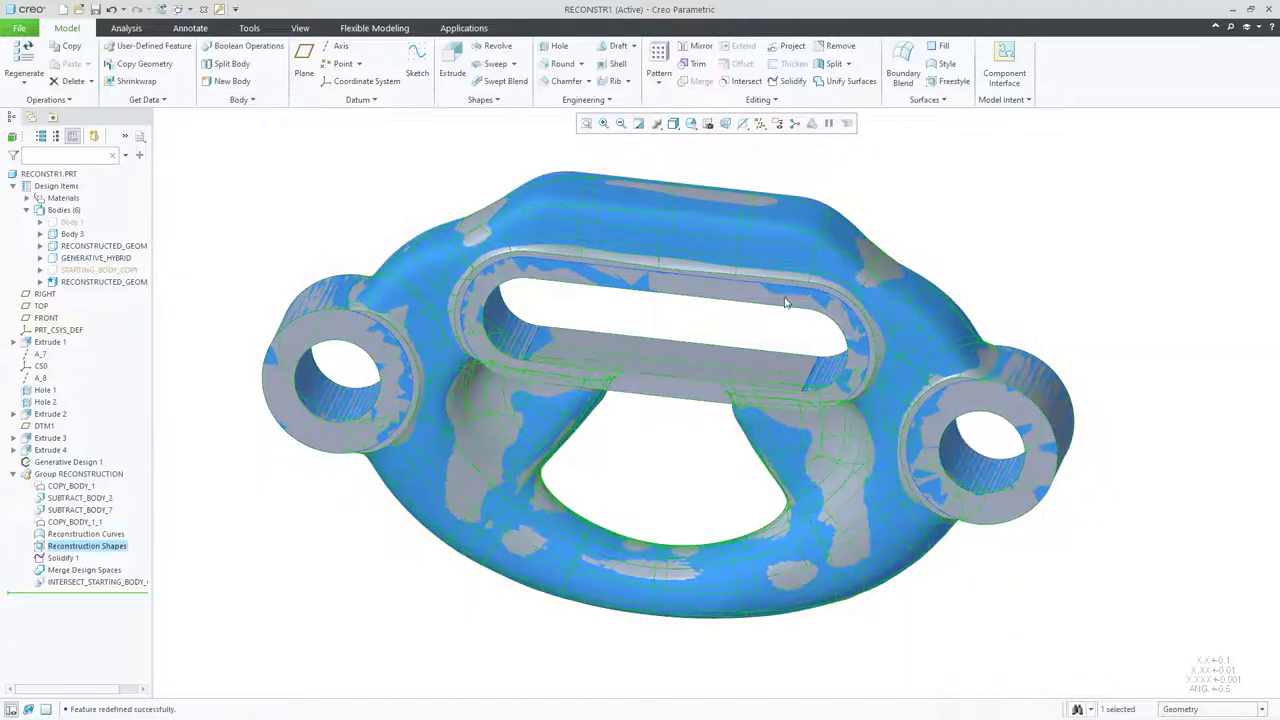
right_click(108, 262)
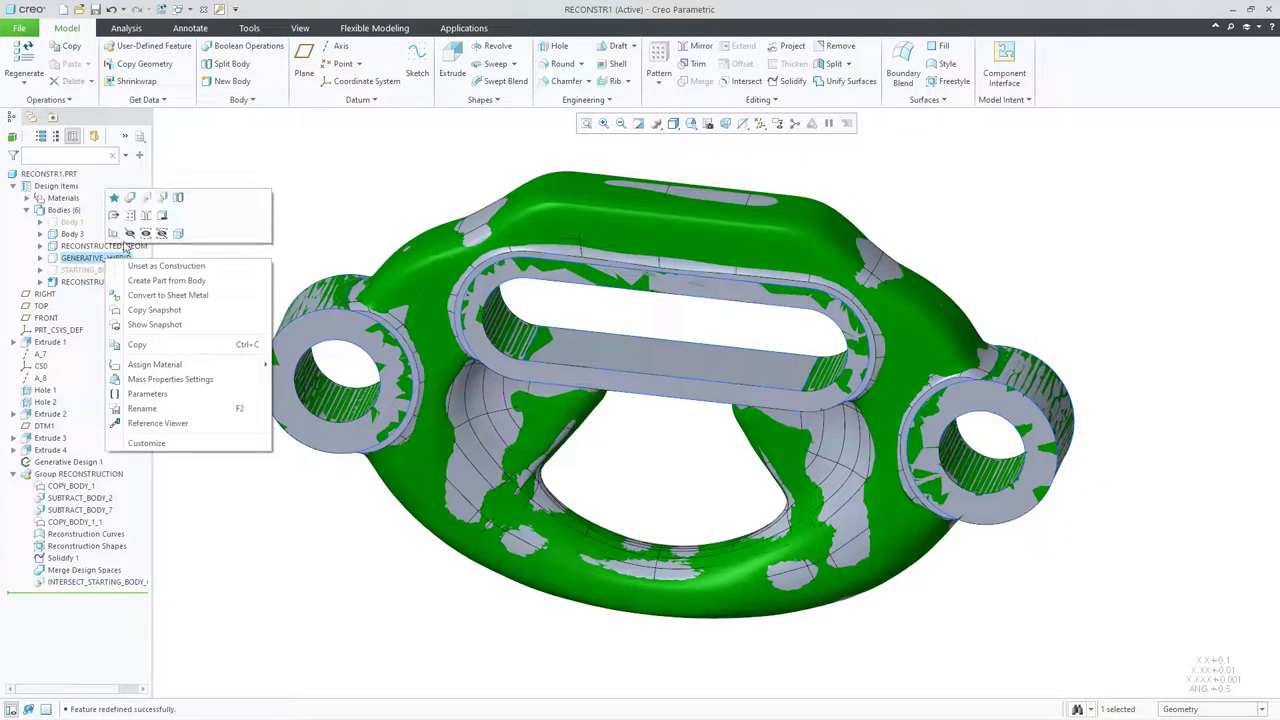
left_click(130, 233)
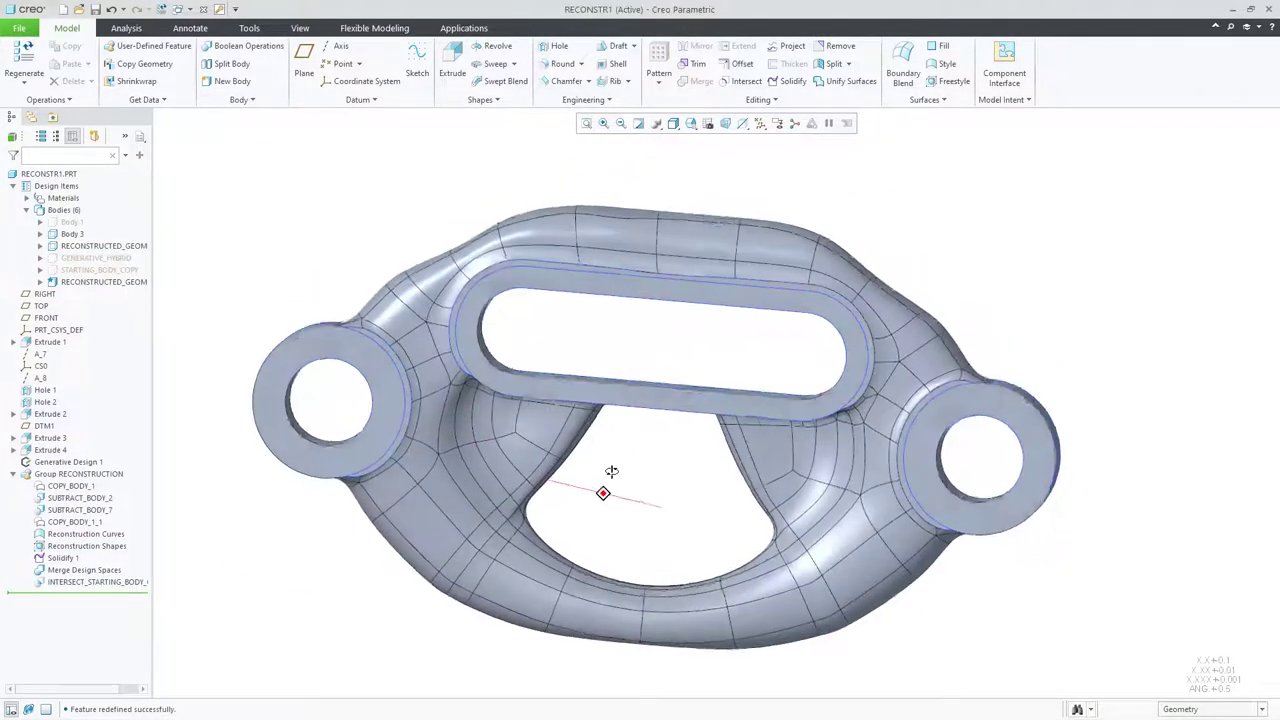
middle_click_drag(609, 495, 609, 432)
mouse_move(682, 544)
middle_mouse_down("shift")
mouse_move(700, 529)
mouse_move(717, 449)
middle_mouse_up("shift")
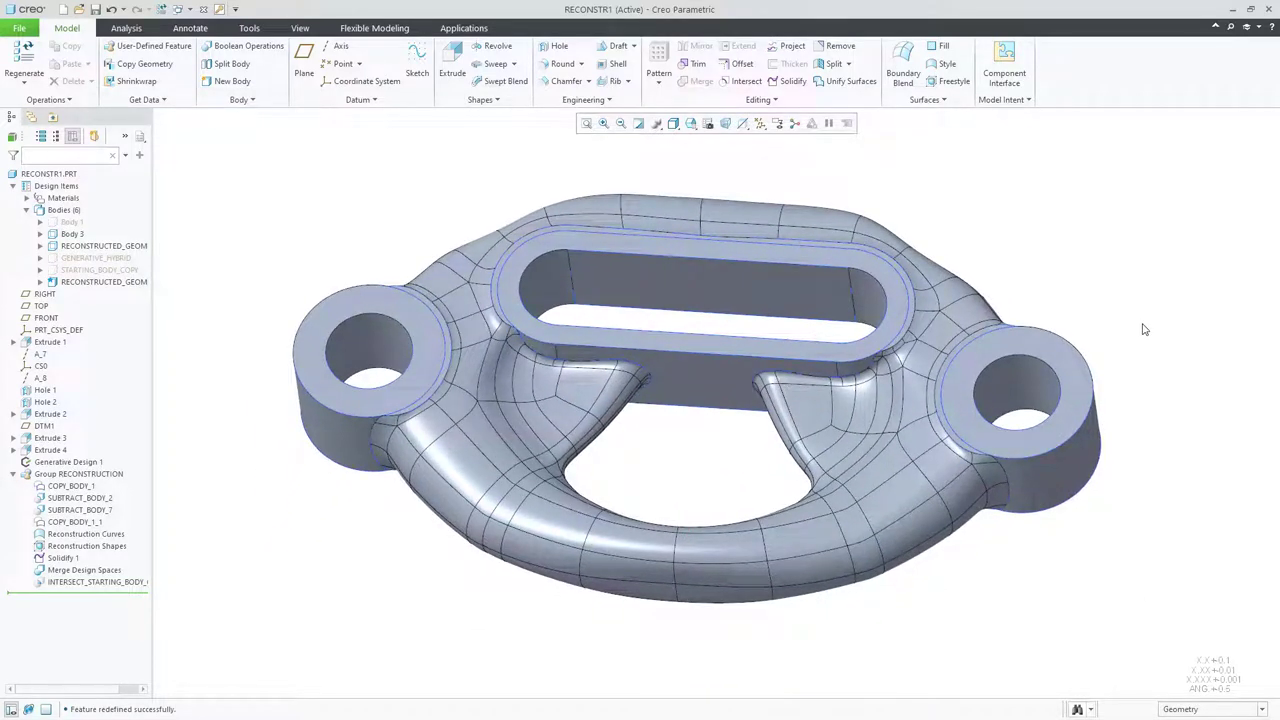